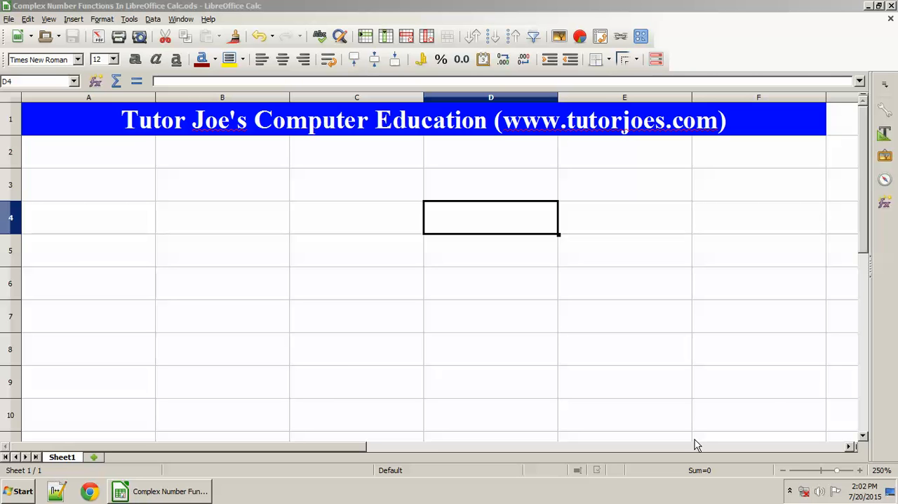
Enter a COMPLEX formula in cell B3 with real part 2 and imaginary part 4
click(236, 211)
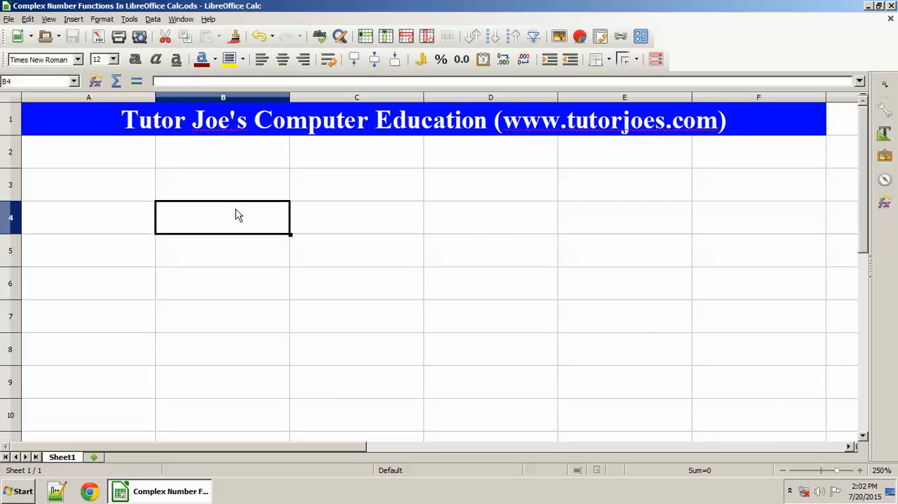
key(Up)
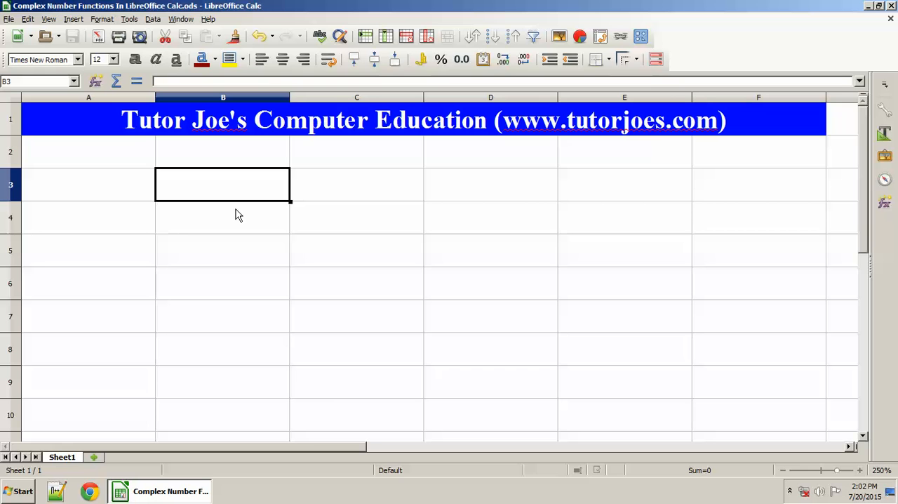
text(=co)
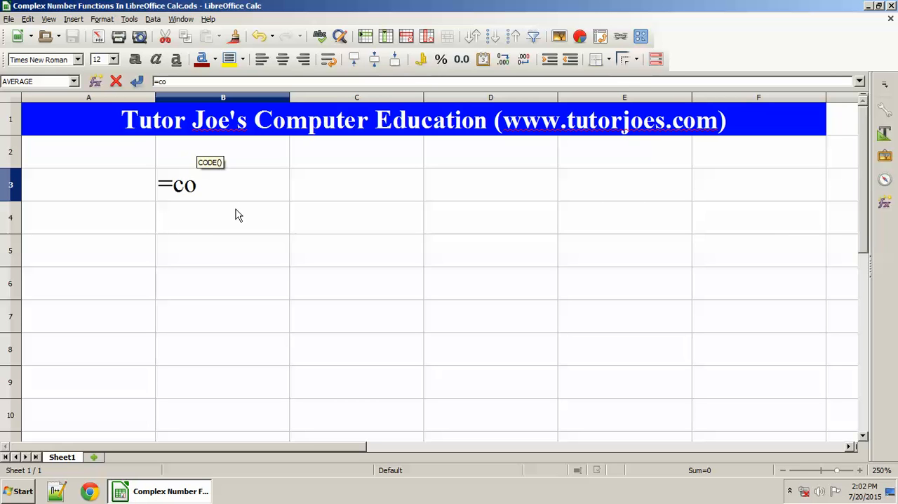
text(mple)
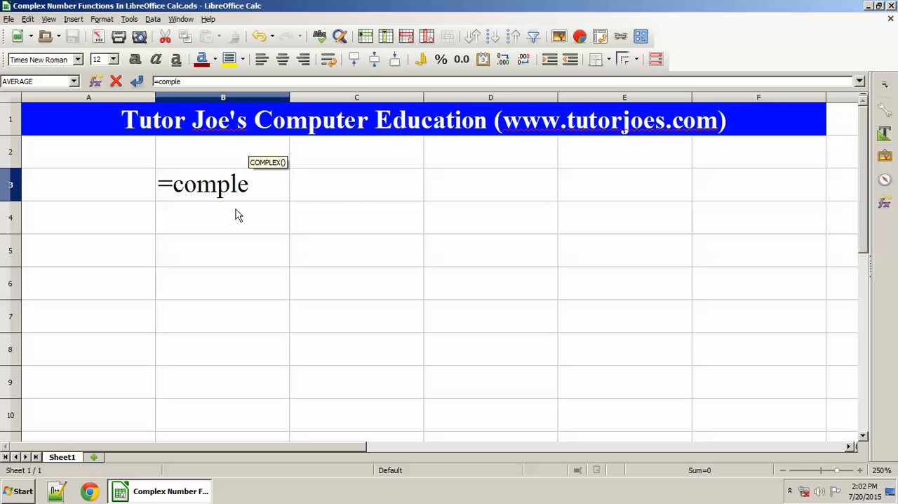
text(x()
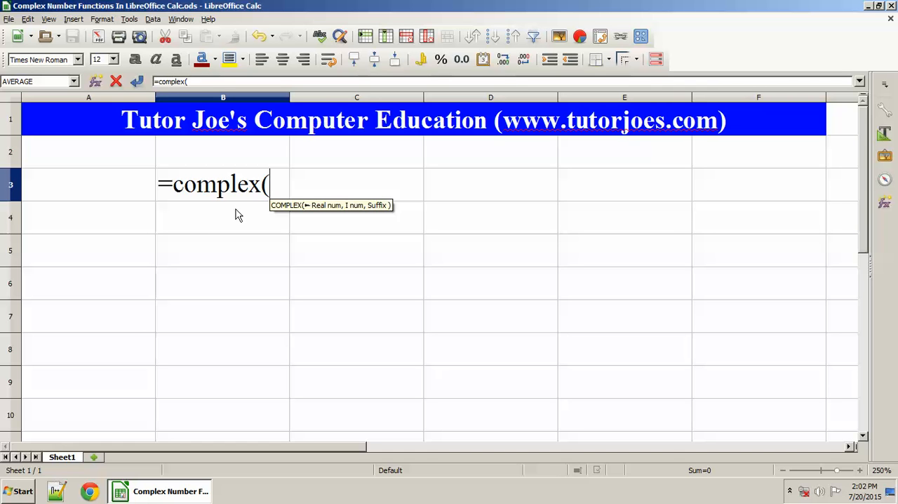
text(2,)
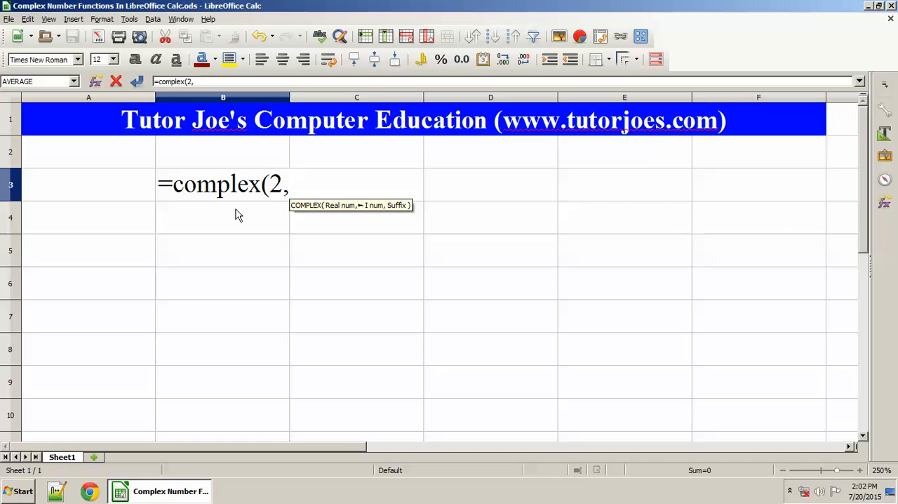
text(4)
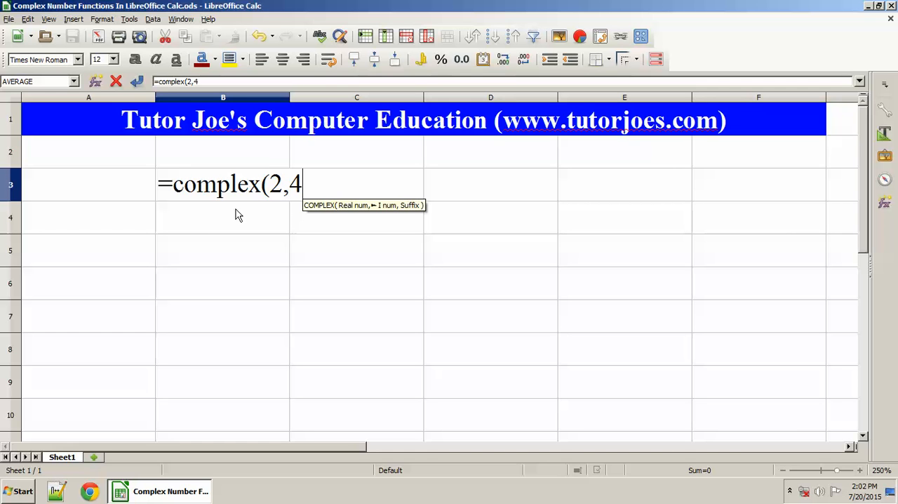
text())
key(Return)
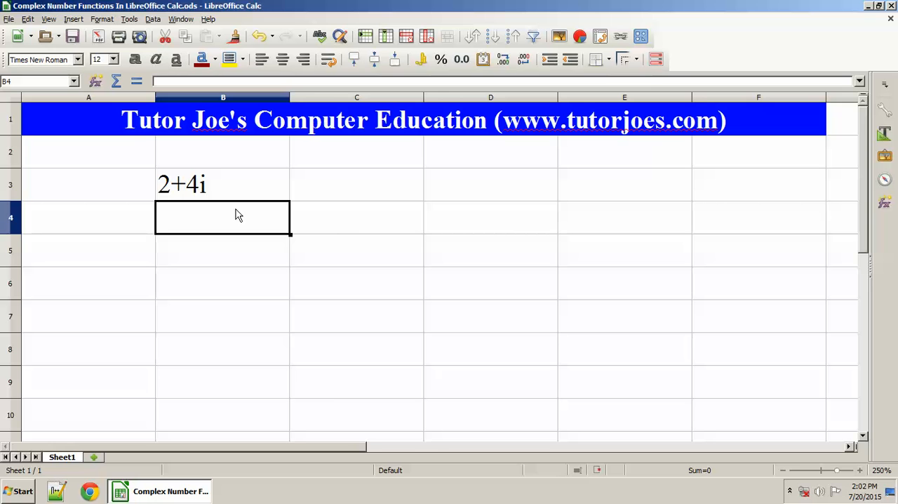
Create a second complex number in cell C3 with the formula =complex(5,2)
key(Right)
key(Up)
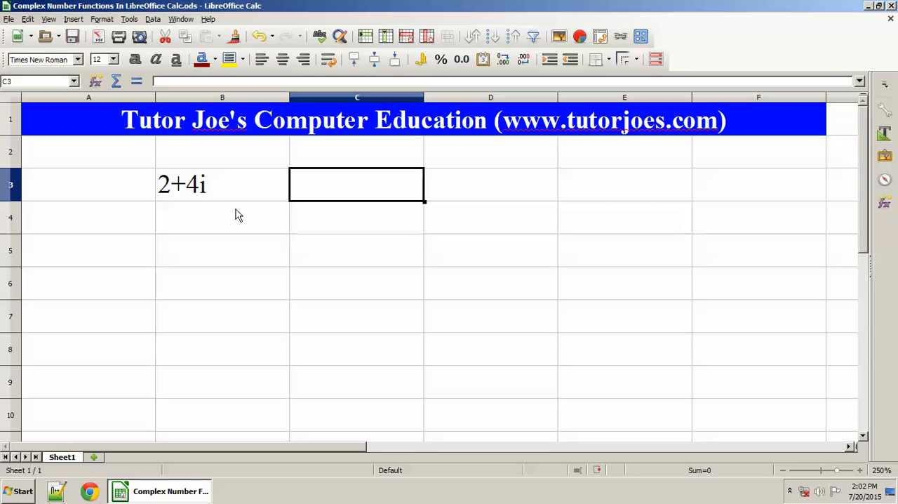
text(=)
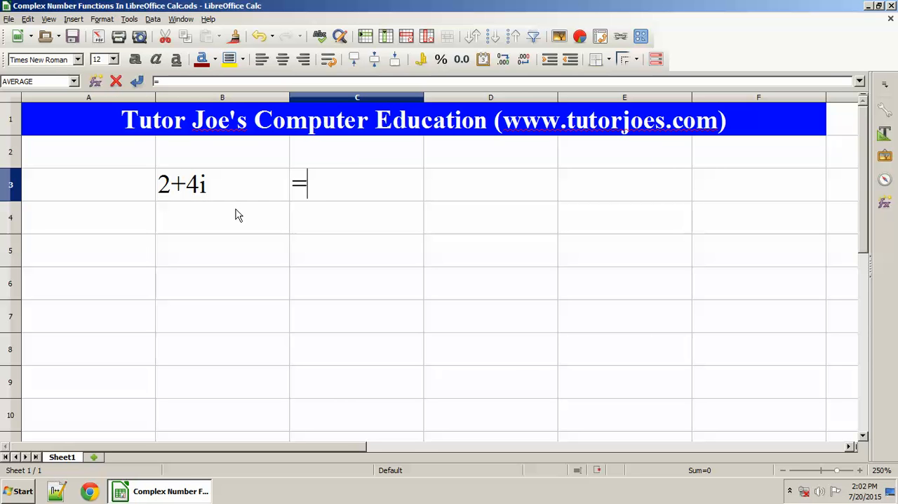
text(complex()
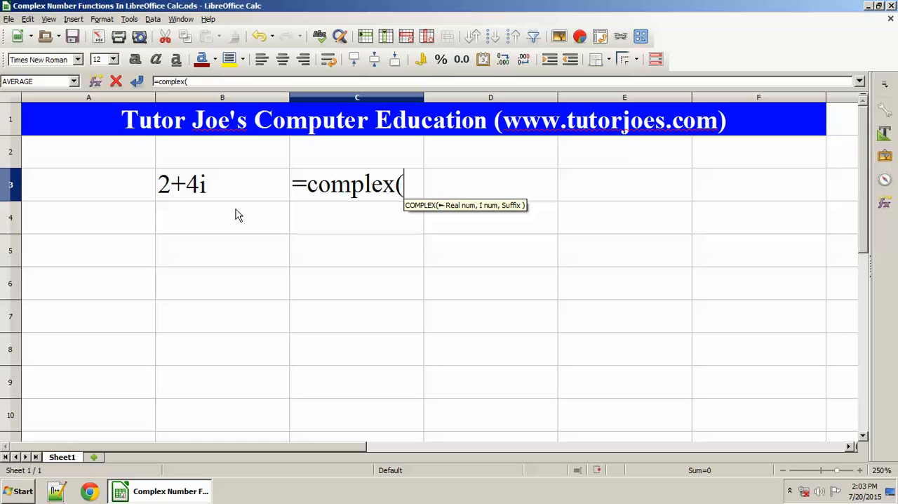
text(5,)
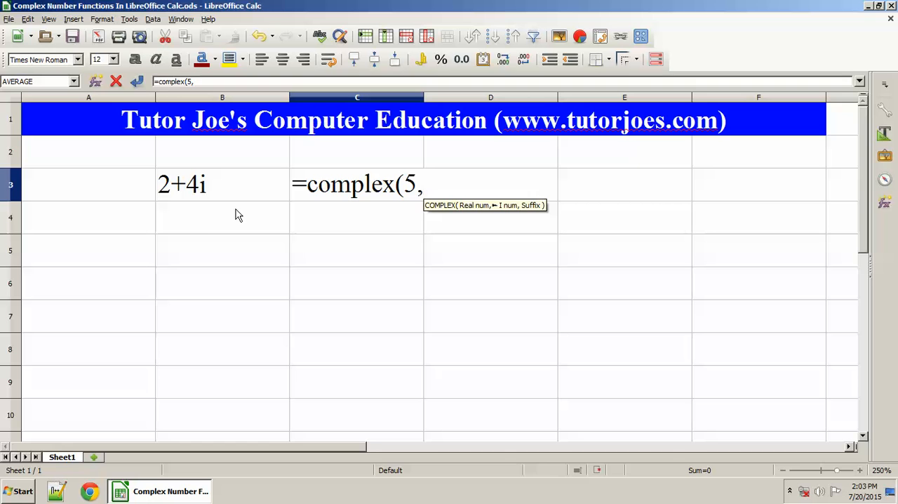
text(2))
key(Return)
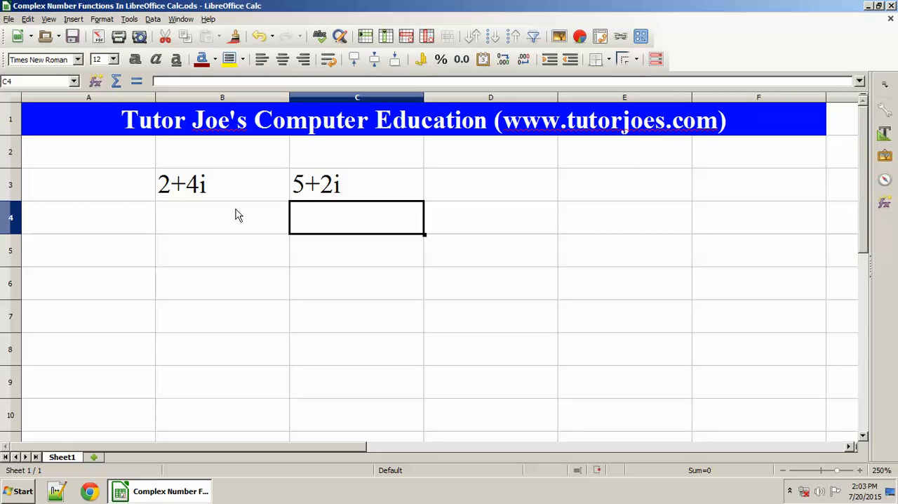
Add the two complex numbers in cell B4 with the formula =imsum(B3,C3)
click(236, 214)
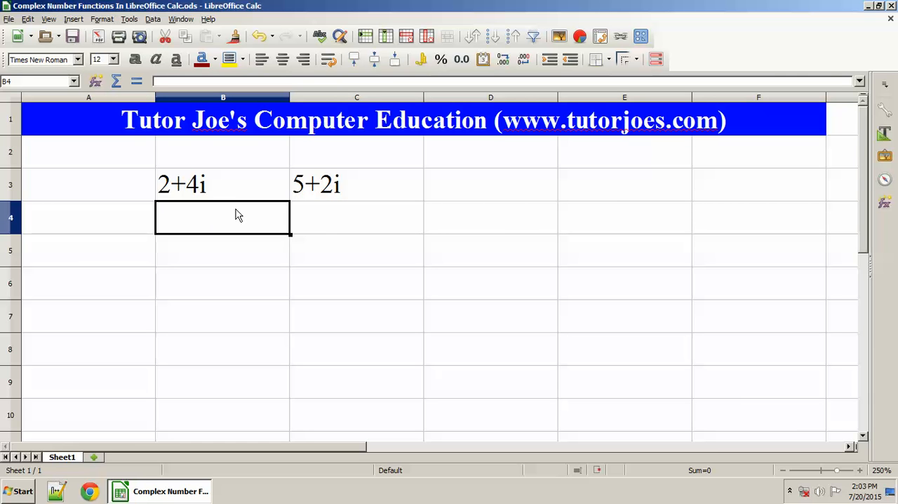
text(=)
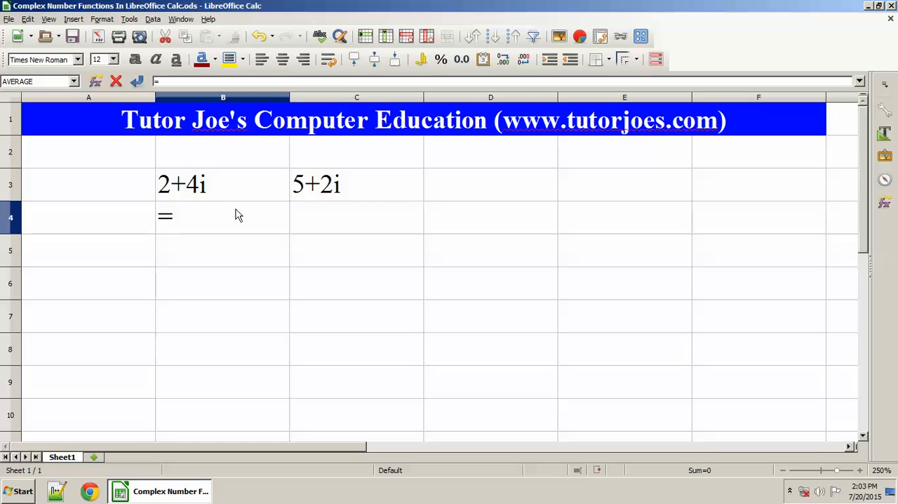
text(imsum()
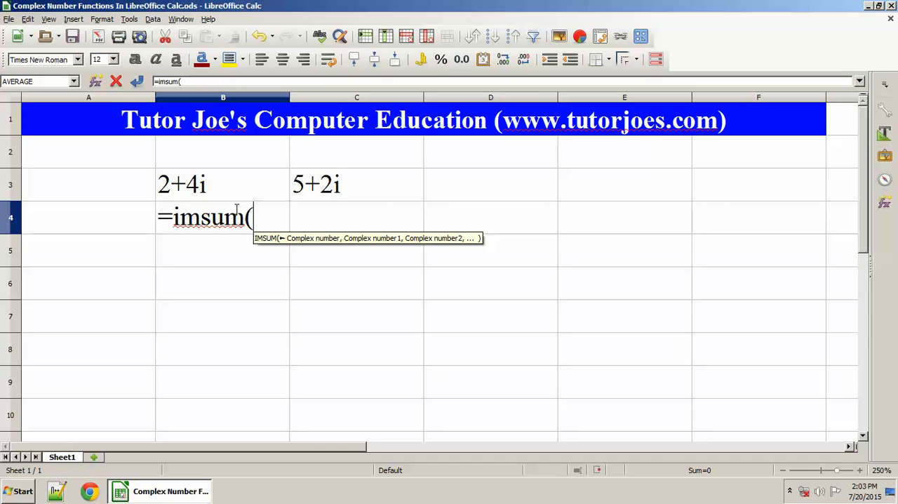
click(207, 185)
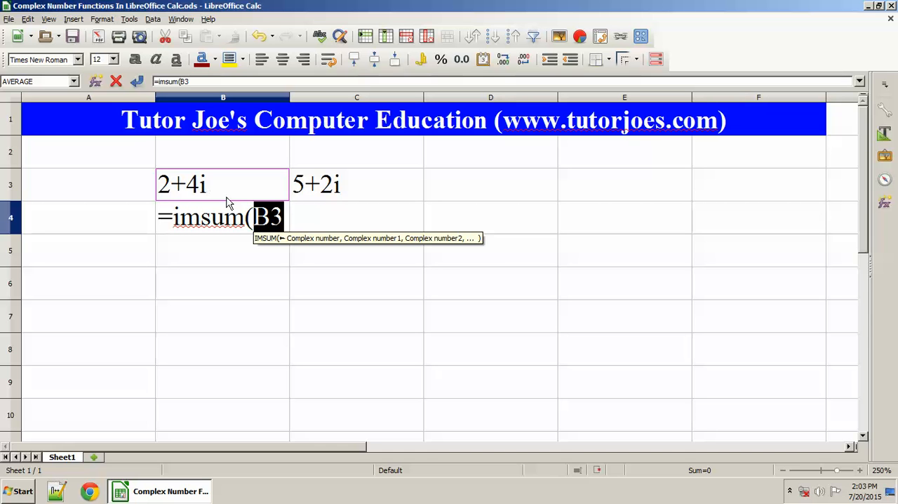
text(,)
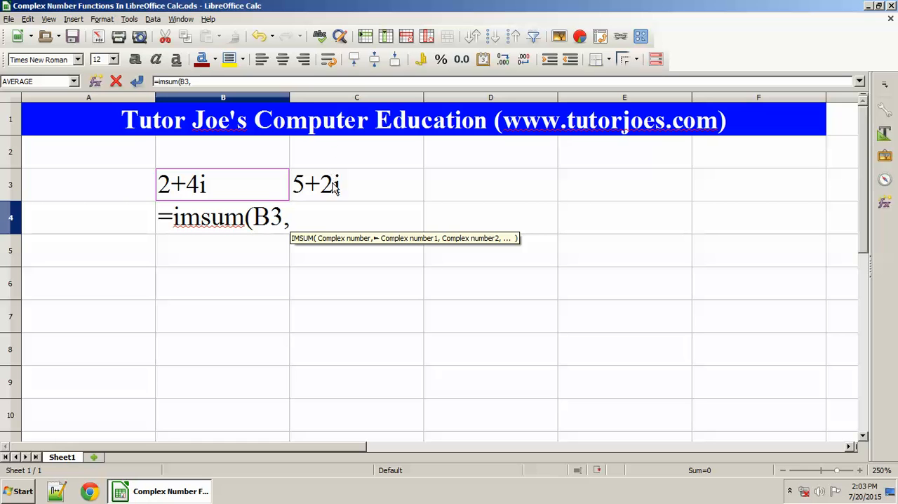
click(366, 186)
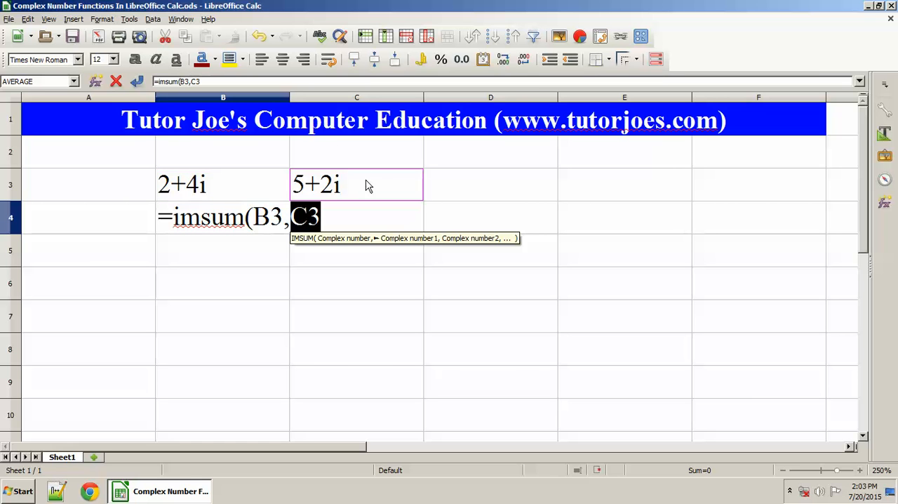
text())
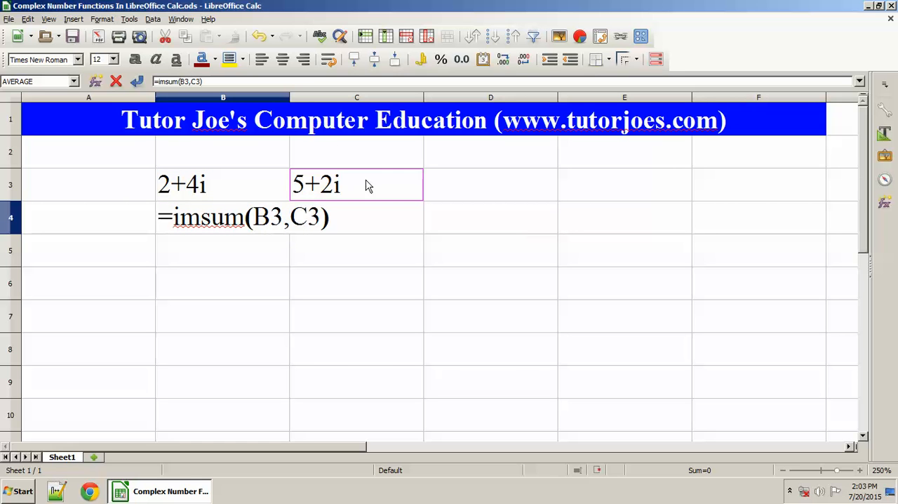
key(Return)
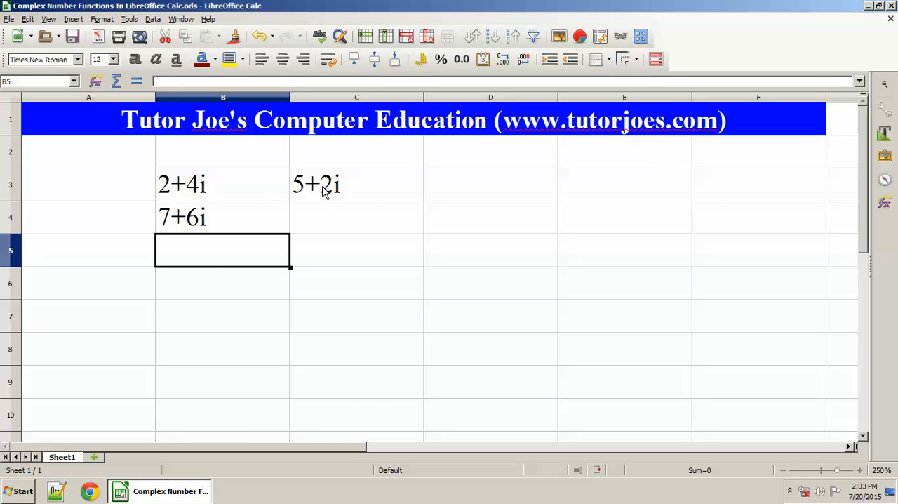
Subtract C3 from B3 in cell B5 using the formula =imsub(B3,C3)
click(195, 196)
click(325, 194)
click(222, 251)
text(=im)
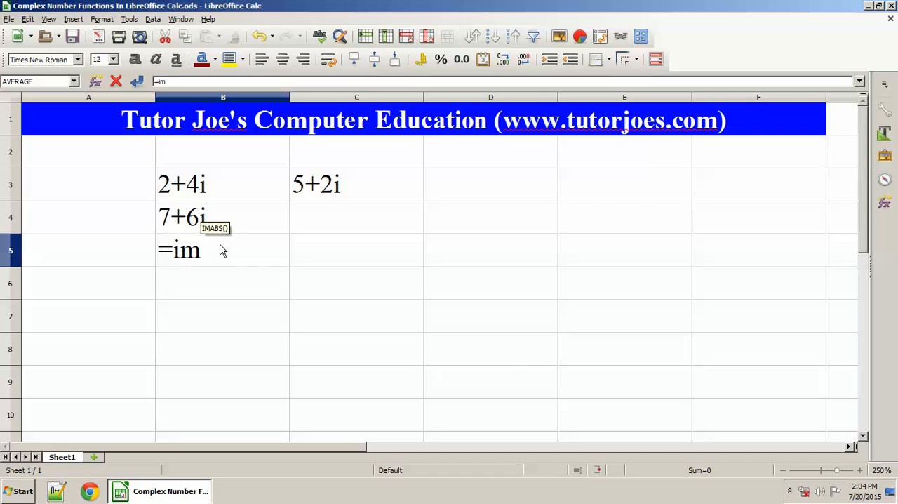
text(sub()
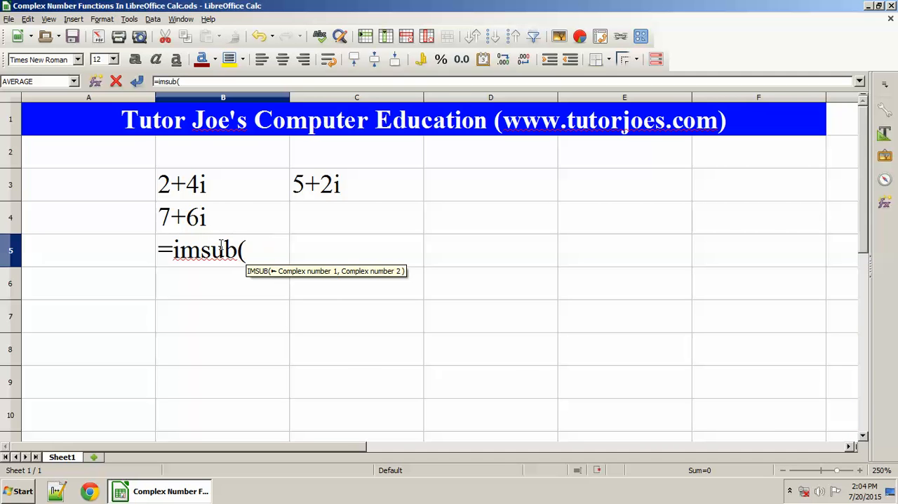
click(207, 188)
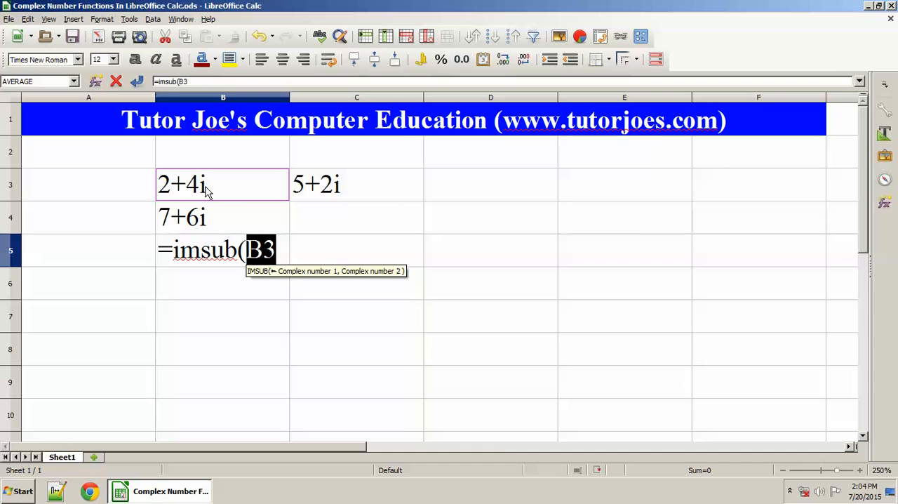
text(,)
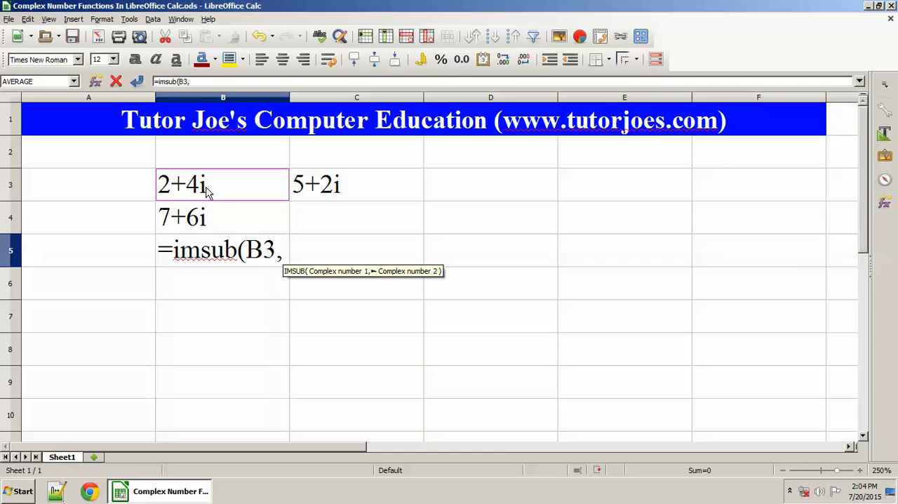
click(316, 193)
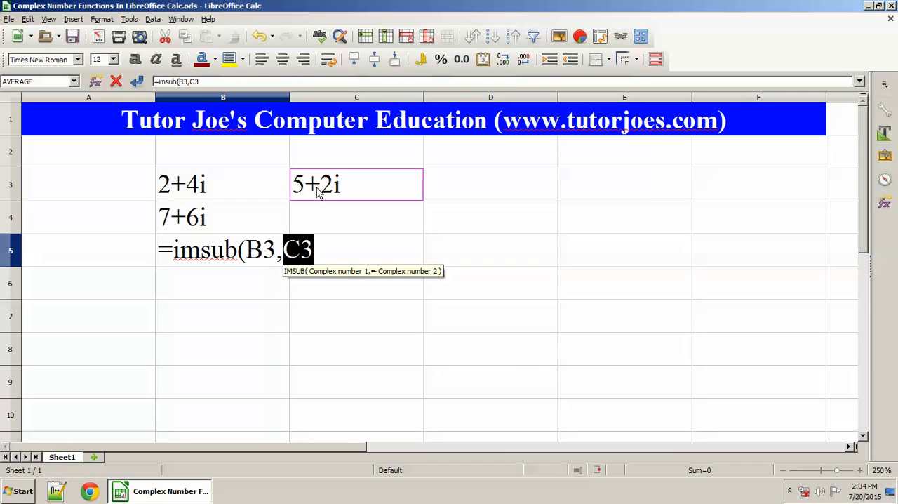
text())
key(Return)
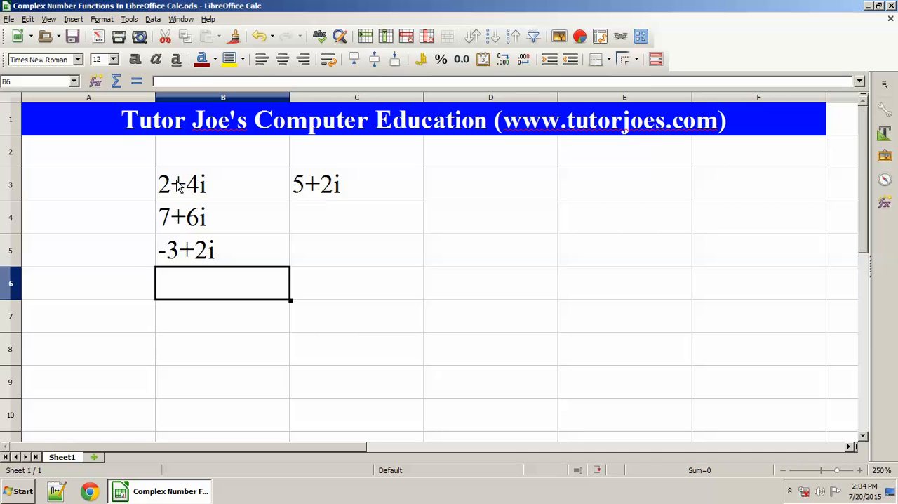
Multiply the two complex numbers in cell B6 with the formula =improduct(B3,C3)
click(179, 185)
click(302, 191)
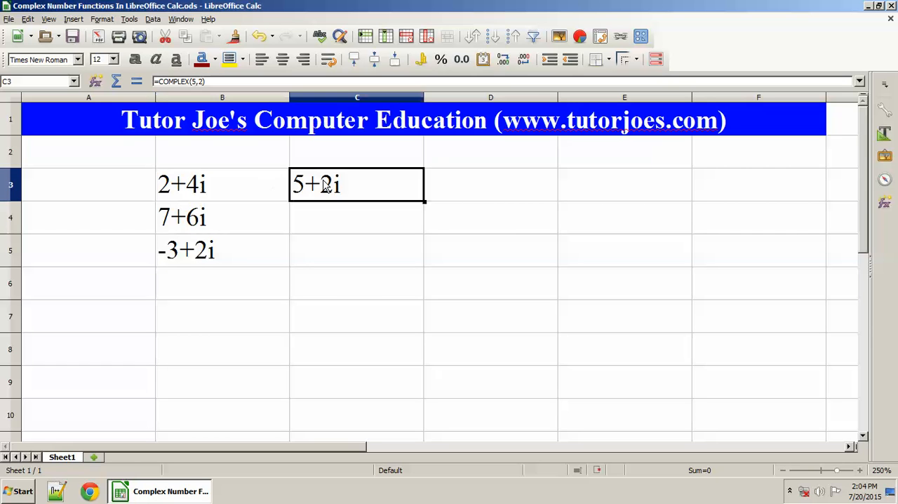
click(240, 258)
click(232, 288)
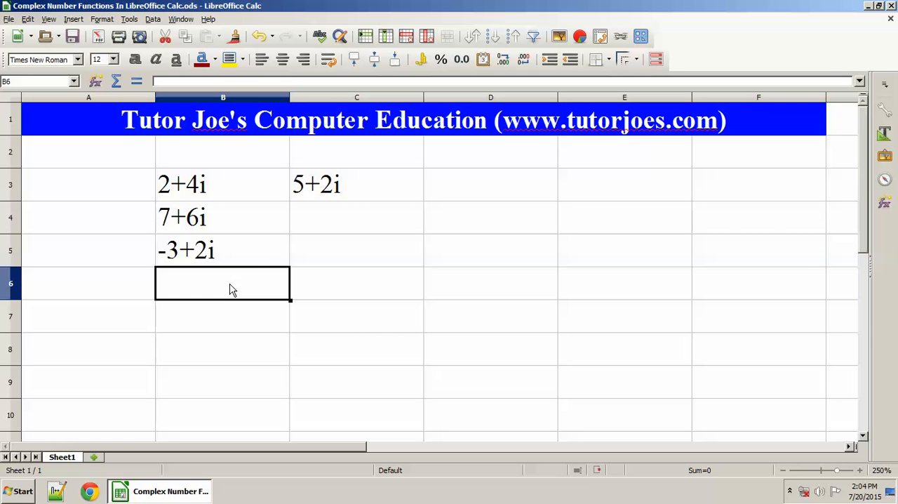
text(=)
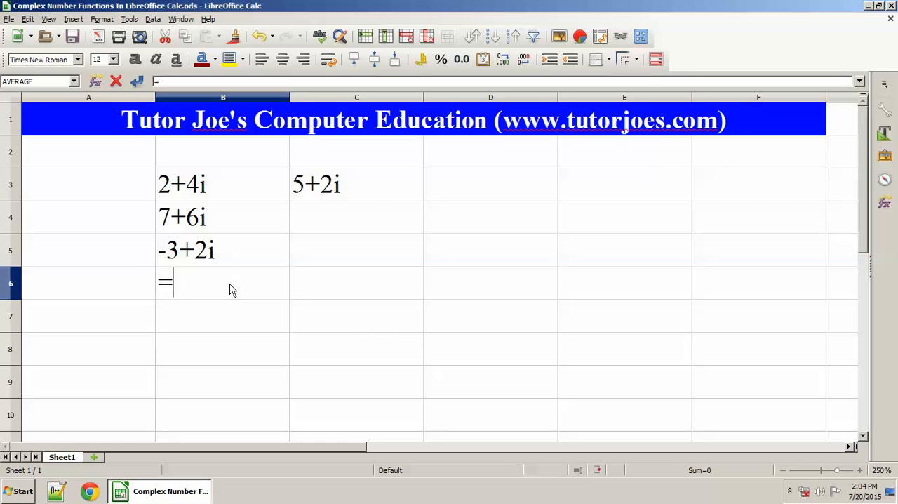
text(improduf)
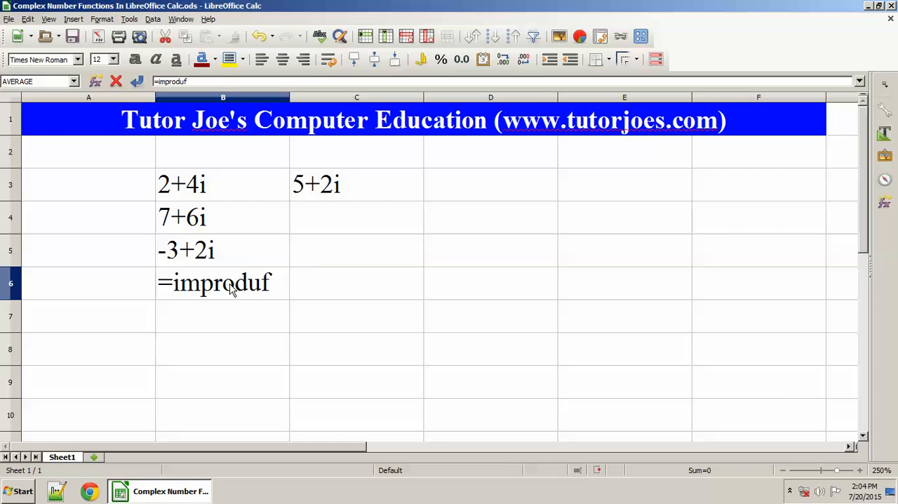
key(BackSpace)
text(ct()
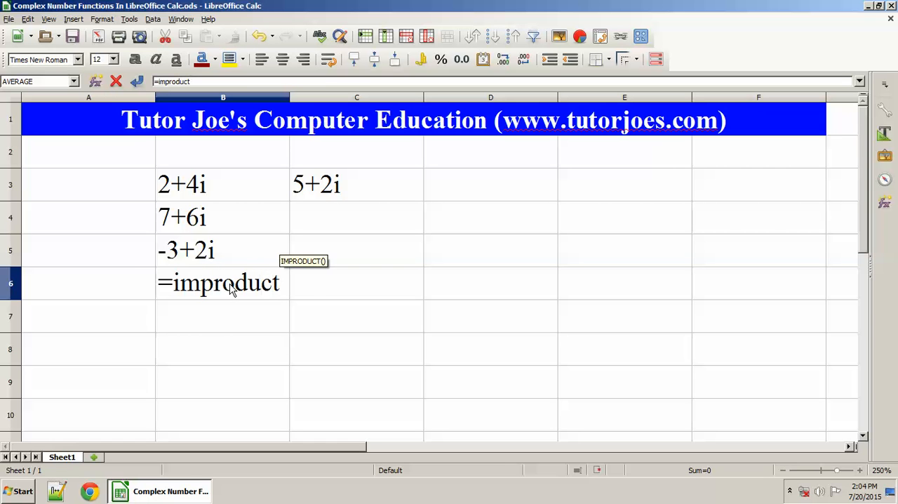
click(203, 191)
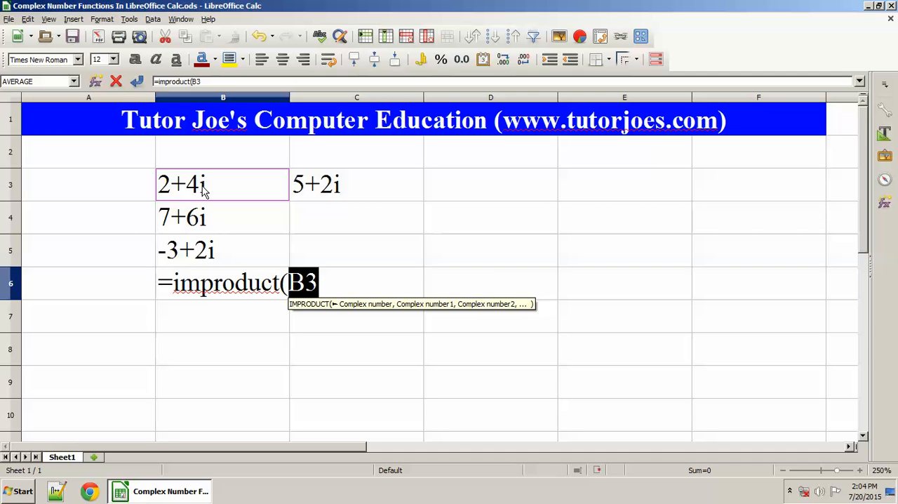
text(,)
click(341, 180)
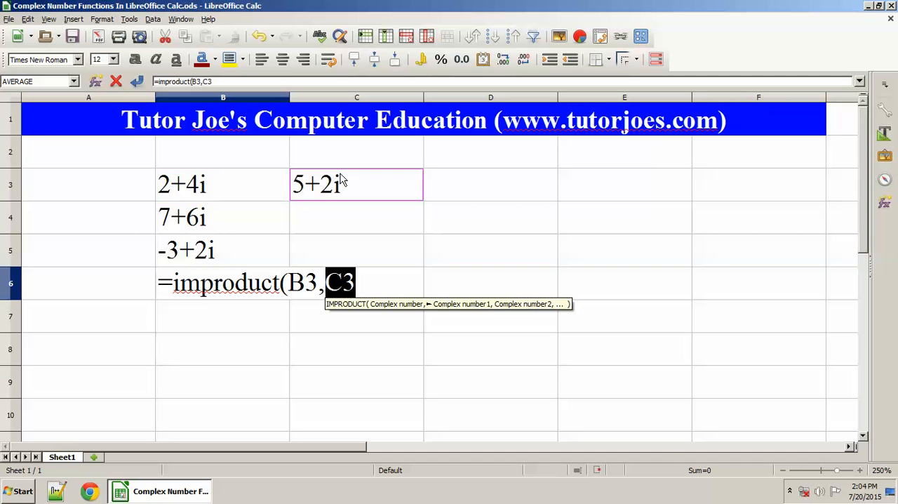
text())
key(Return)
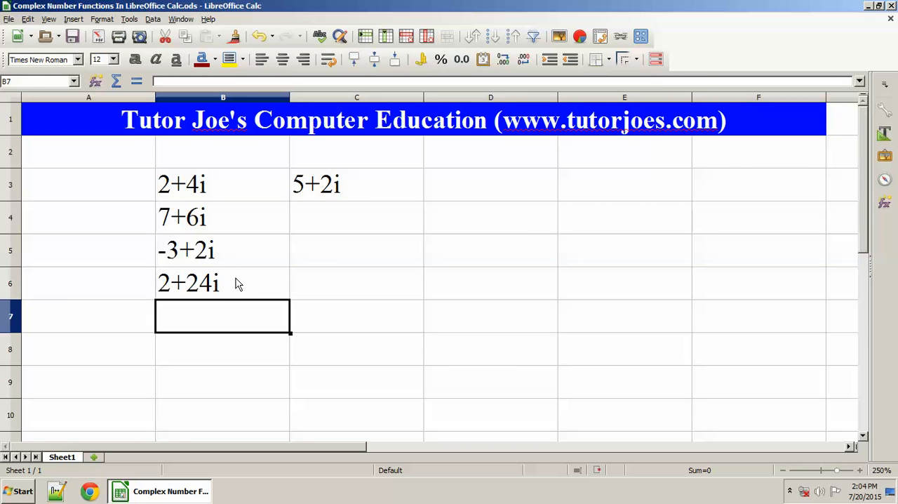
Divide the complex number in B3 by the one in C3 in cell B7 with the formula =imdiv(B3,C3)
click(200, 189)
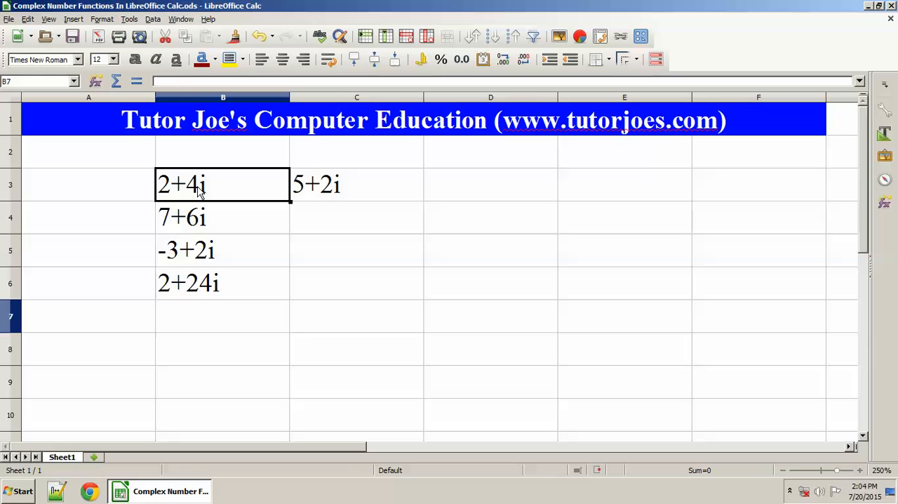
click(336, 191)
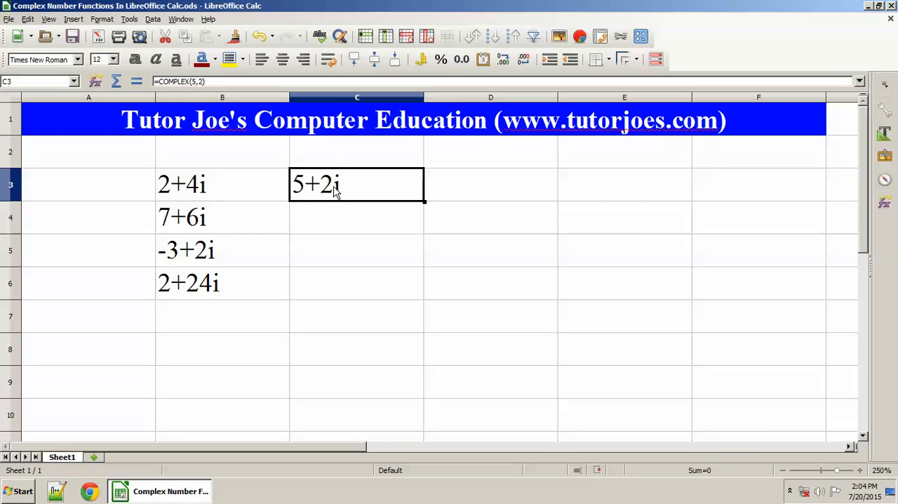
click(217, 316)
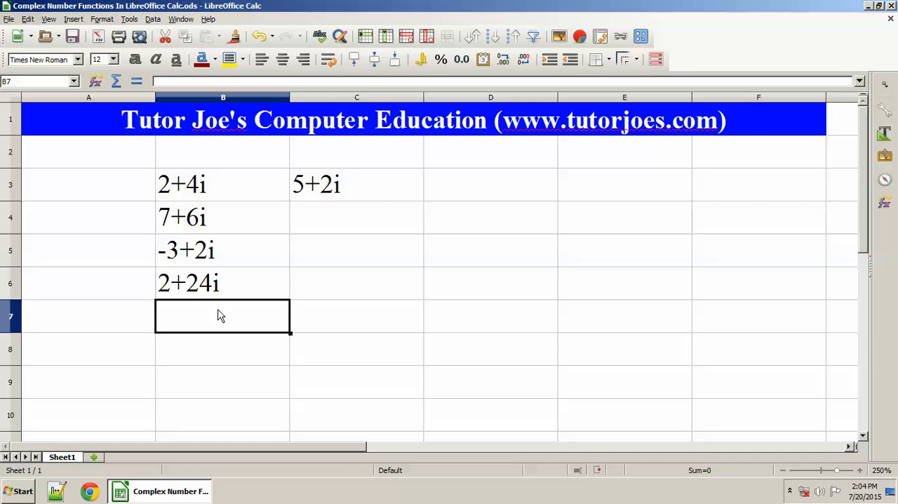
text(=imdiv()
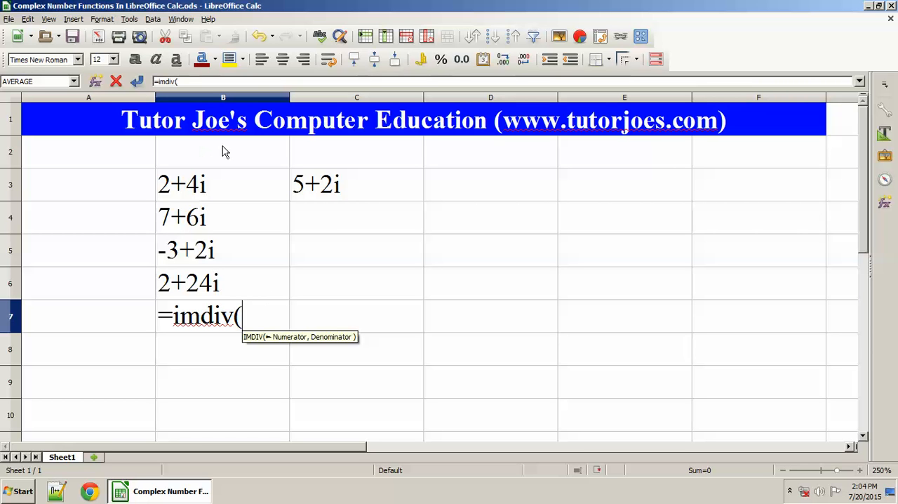
click(216, 183)
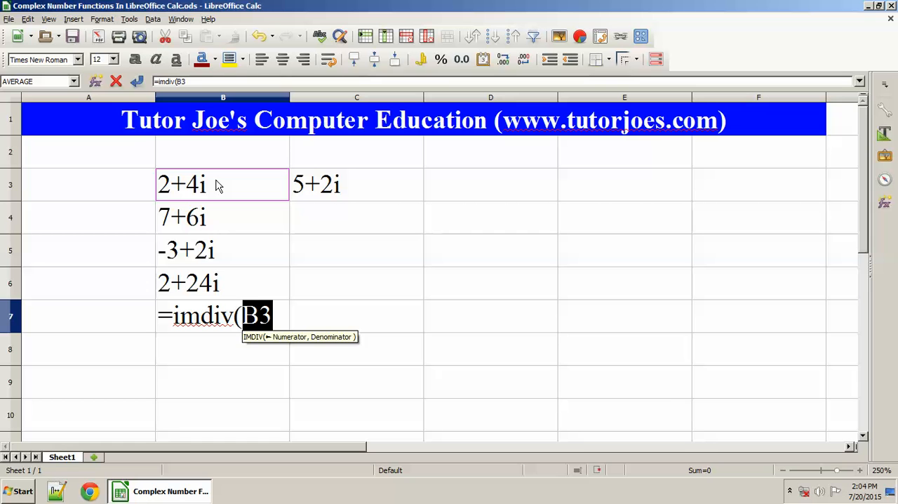
text(,)
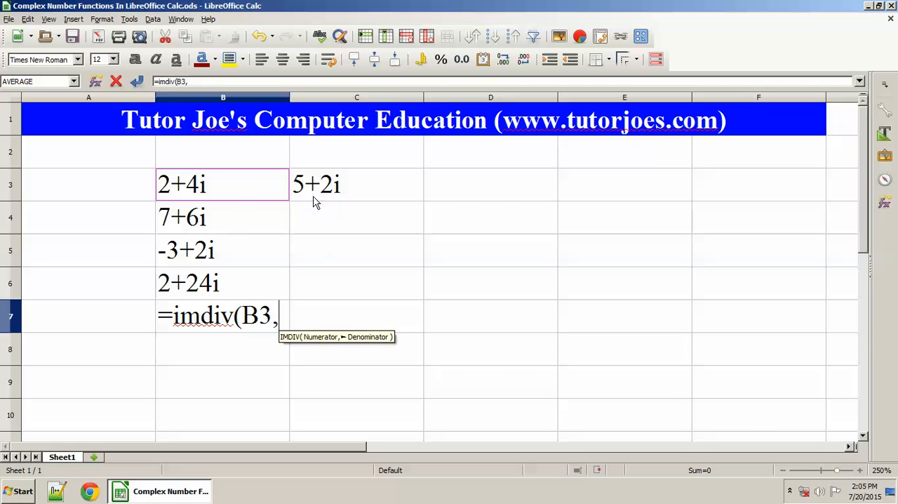
click(341, 186)
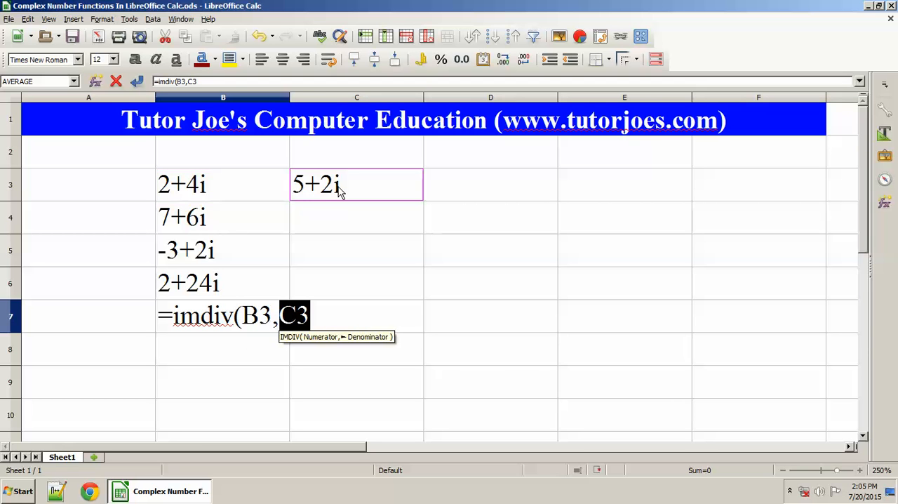
text())
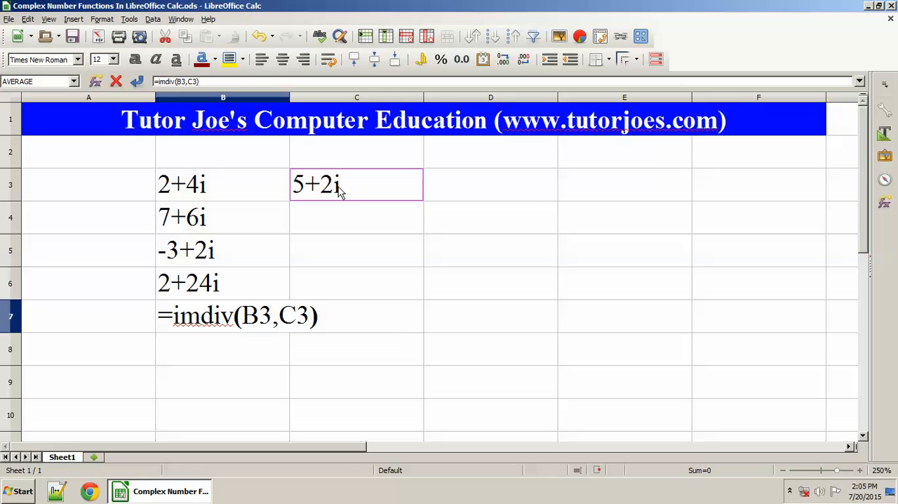
key(Return)
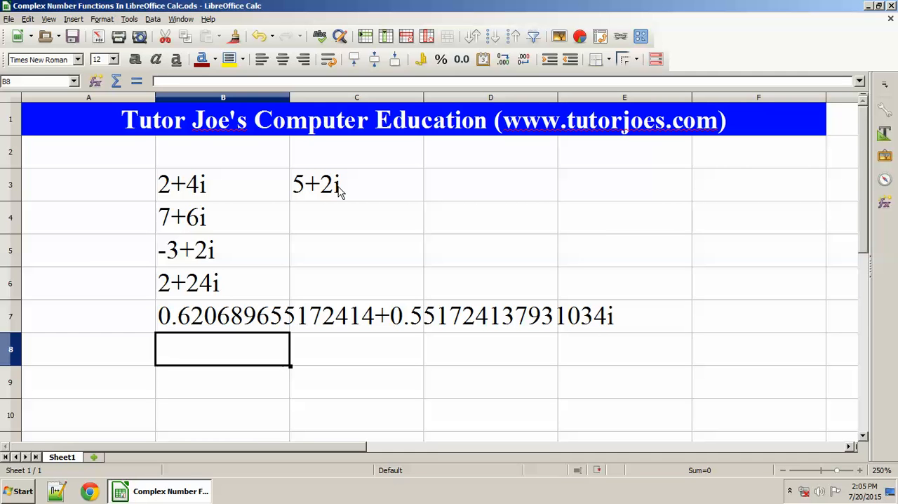